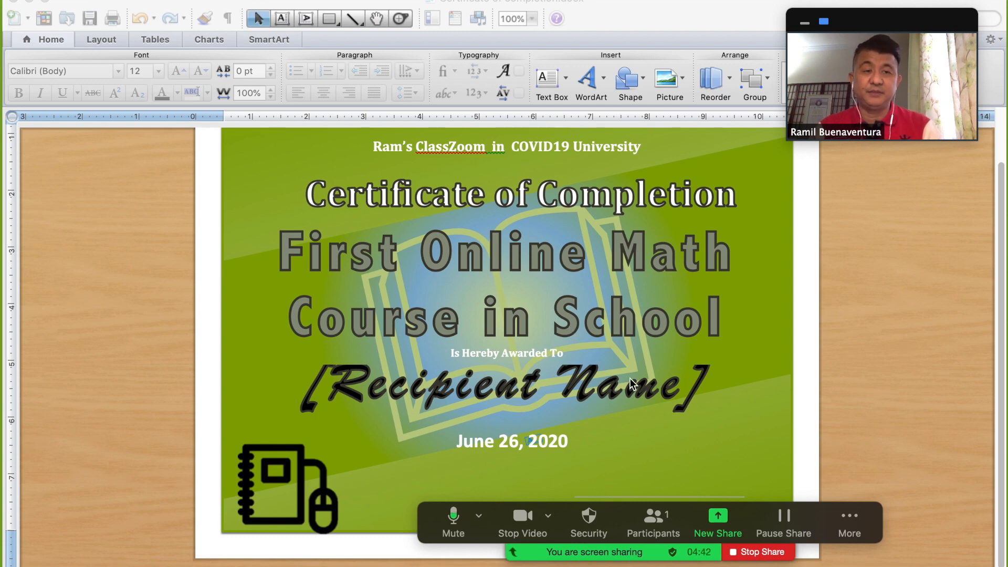
# Minimise the certificate document and open List of Students.xlsx from the desktop to examine the student names, then minimise the workbook.
pyautogui.scroll(3, 146, 387)
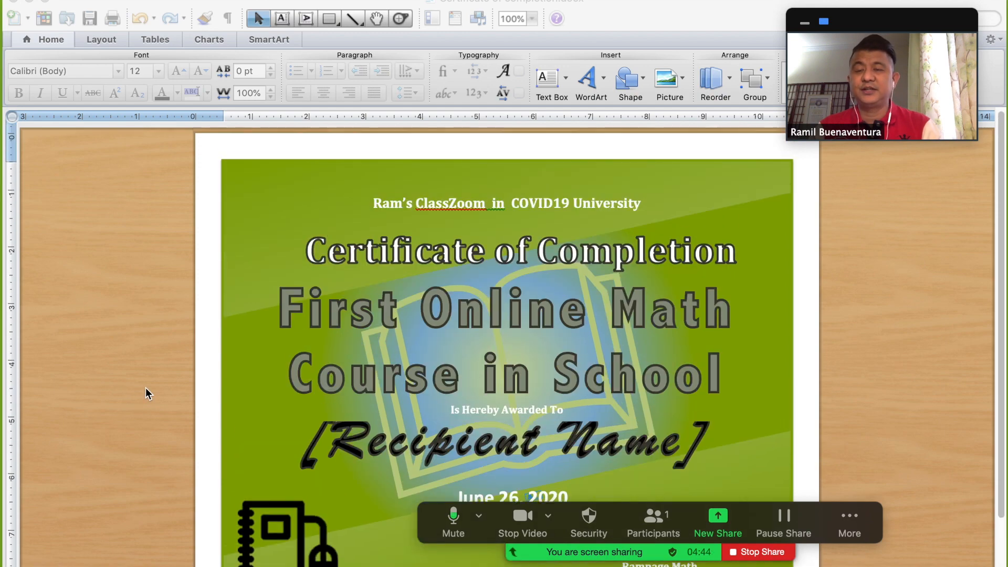
pyautogui.click(29, 3)
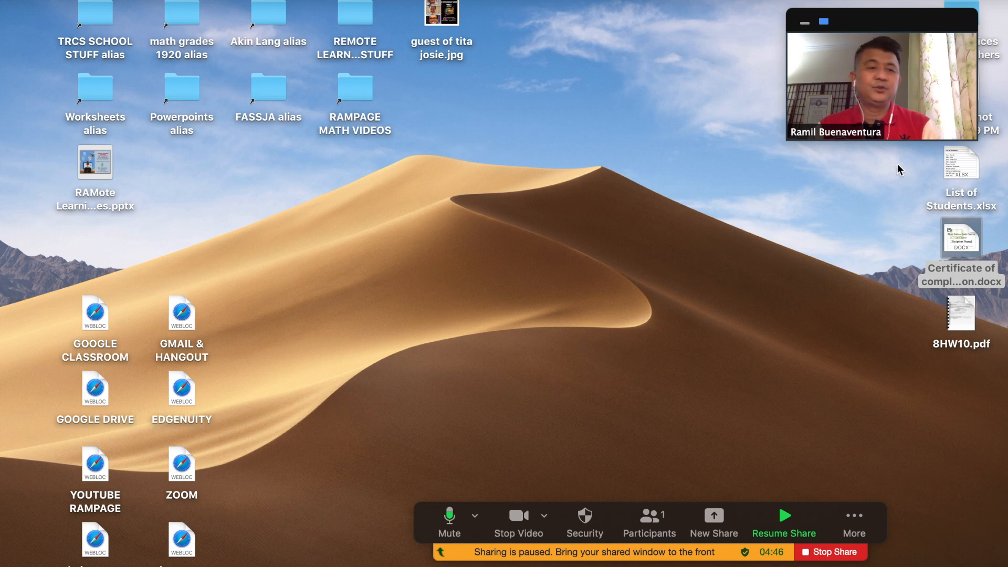
pyautogui.click(955, 171)
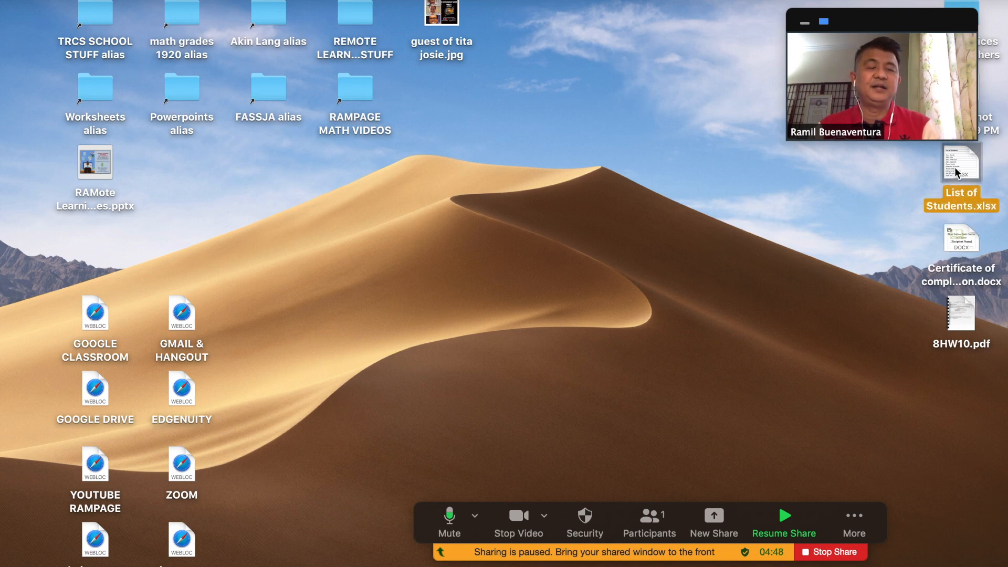
pyautogui.doubleClick(954, 168)
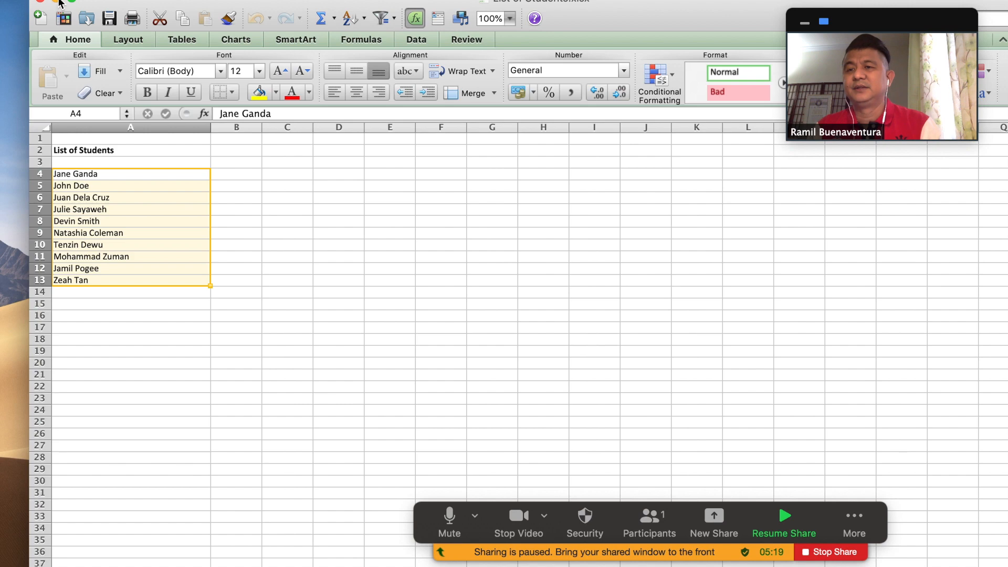
pyautogui.click(58, 1)
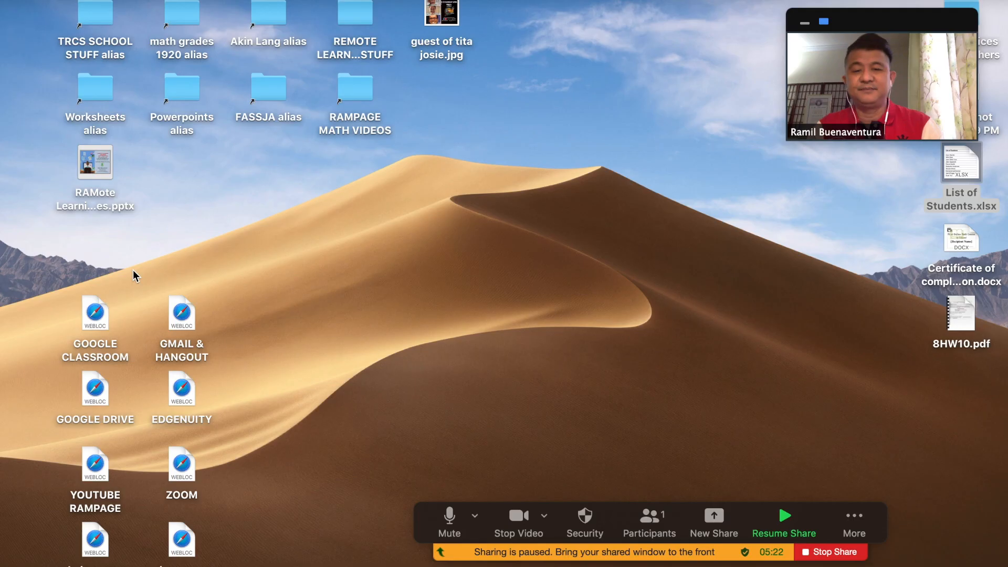
# Switch back to the certificate in Word and use the Mail Merge Manager to make it a Form Letters main document.
pyautogui.hotkey('ctrl', 'Down')
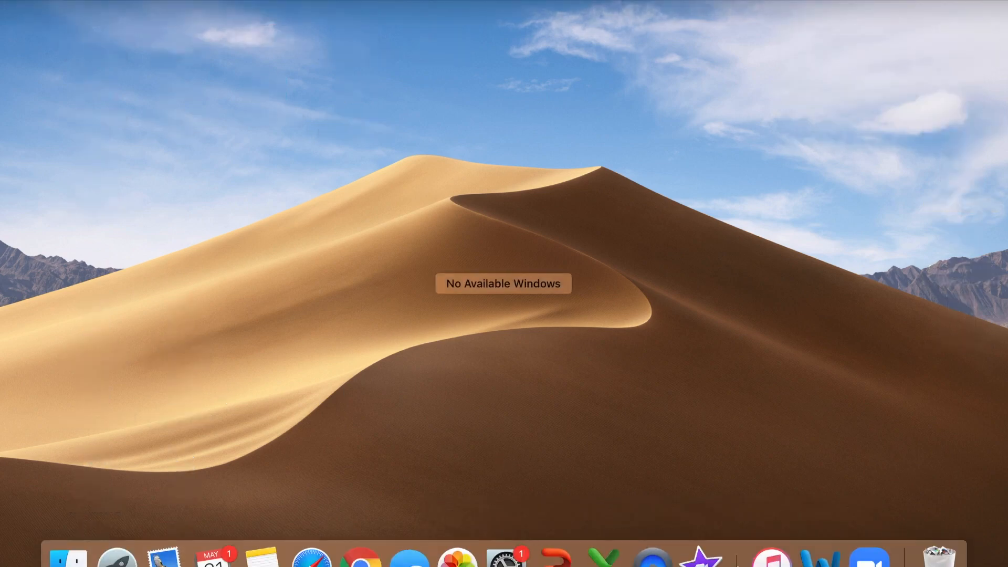
pyautogui.click(820, 557)
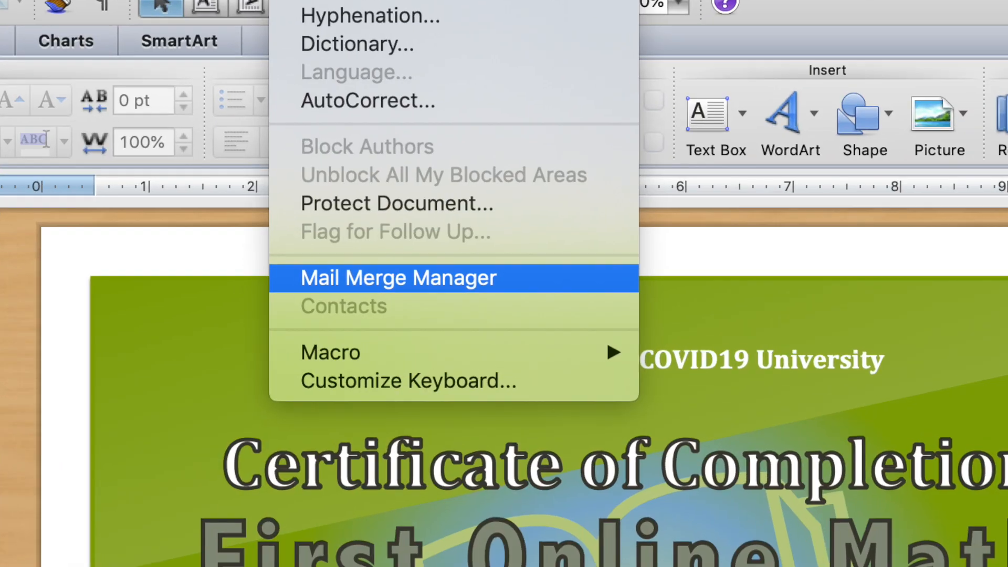
pyautogui.click(314, 439)
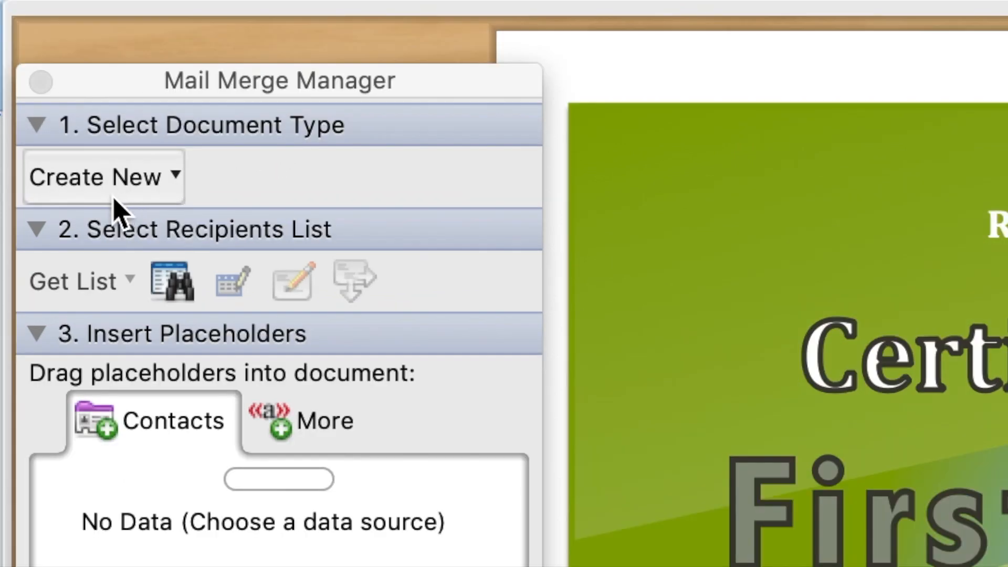
pyautogui.click(112, 195)
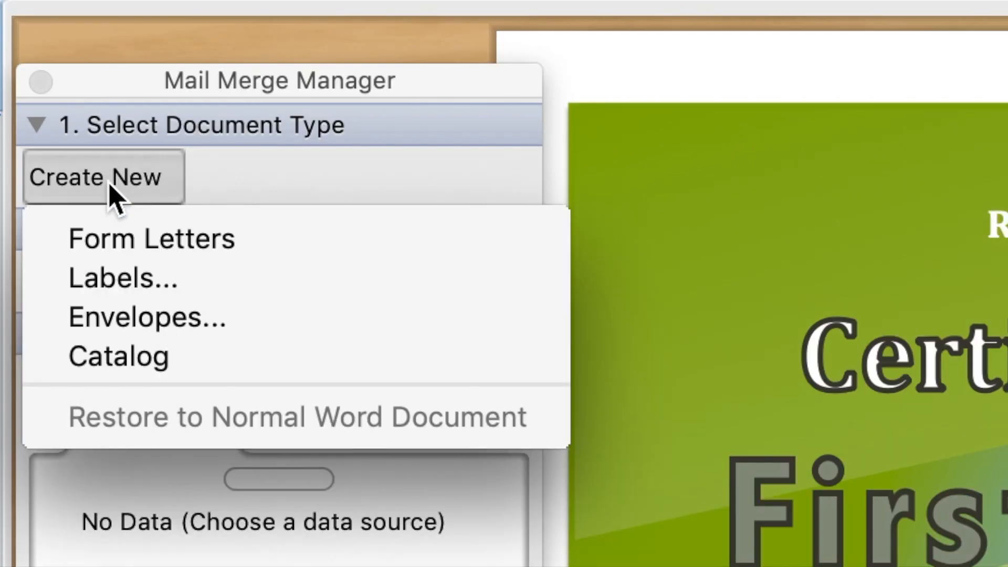
pyautogui.click(102, 239)
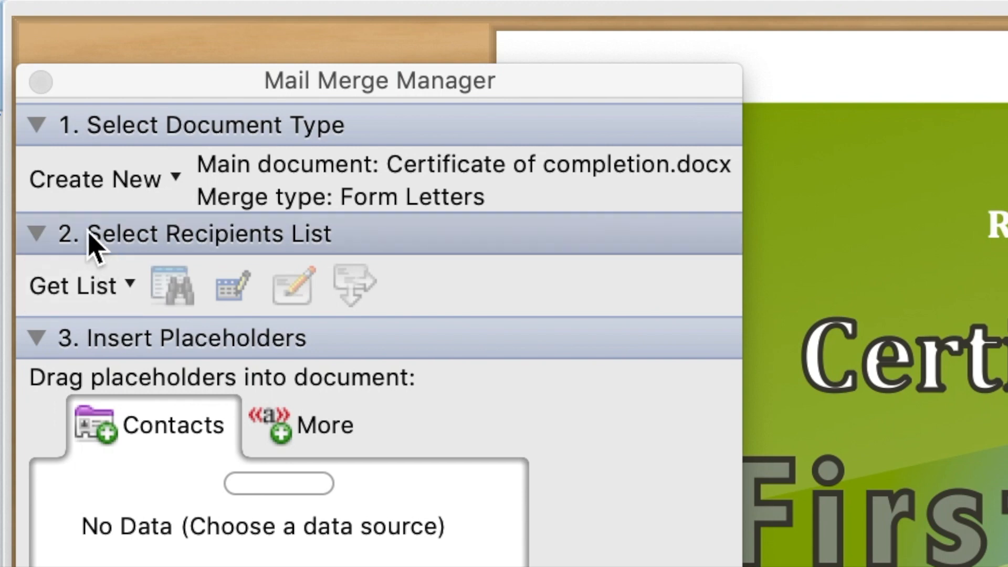
# Load List of Students.xlsx from the Desktop as the recipient data source, using the entire worksheet of Sheet1.
pyautogui.click(99, 293)
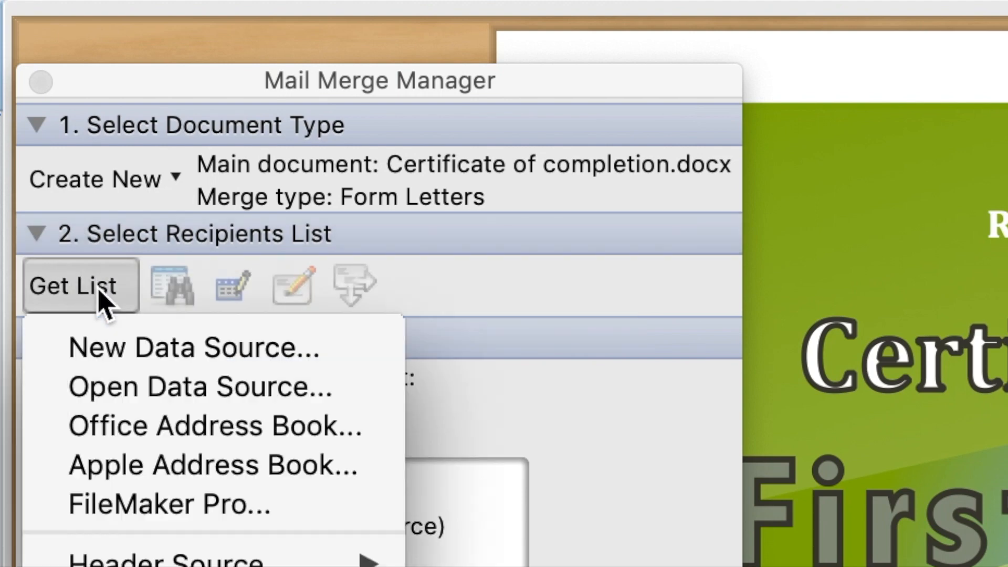
pyautogui.click(115, 383)
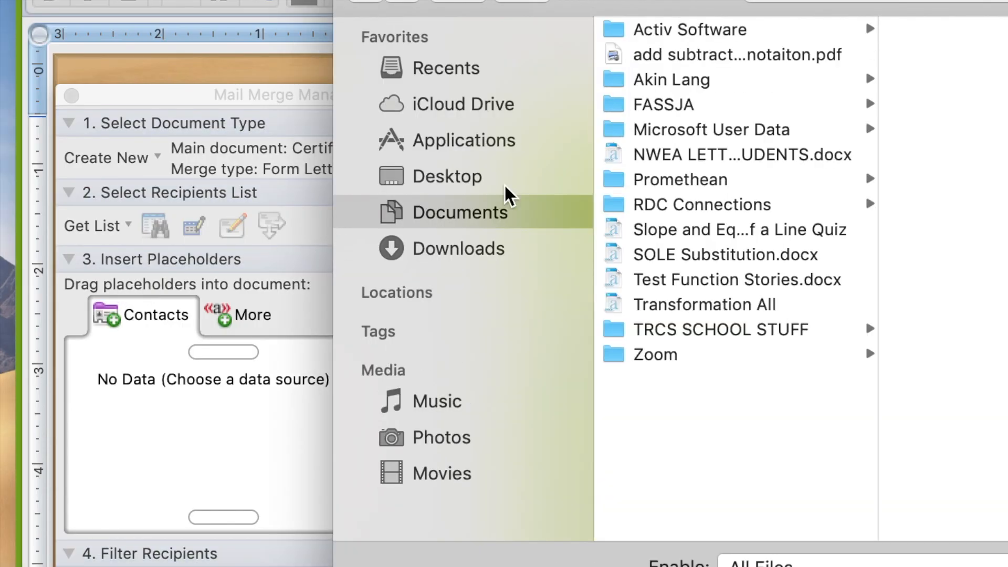
pyautogui.click(461, 190)
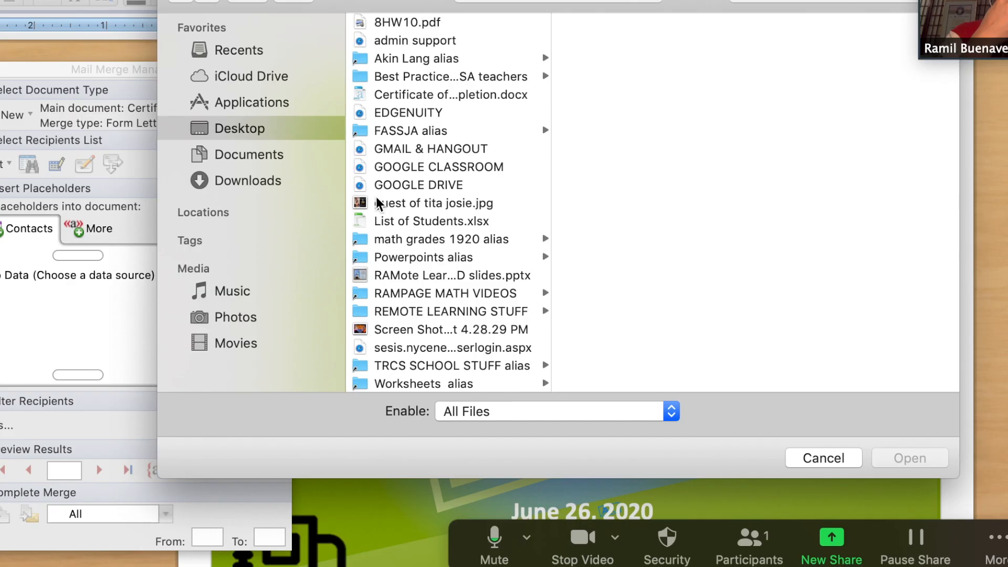
pyautogui.click(389, 223)
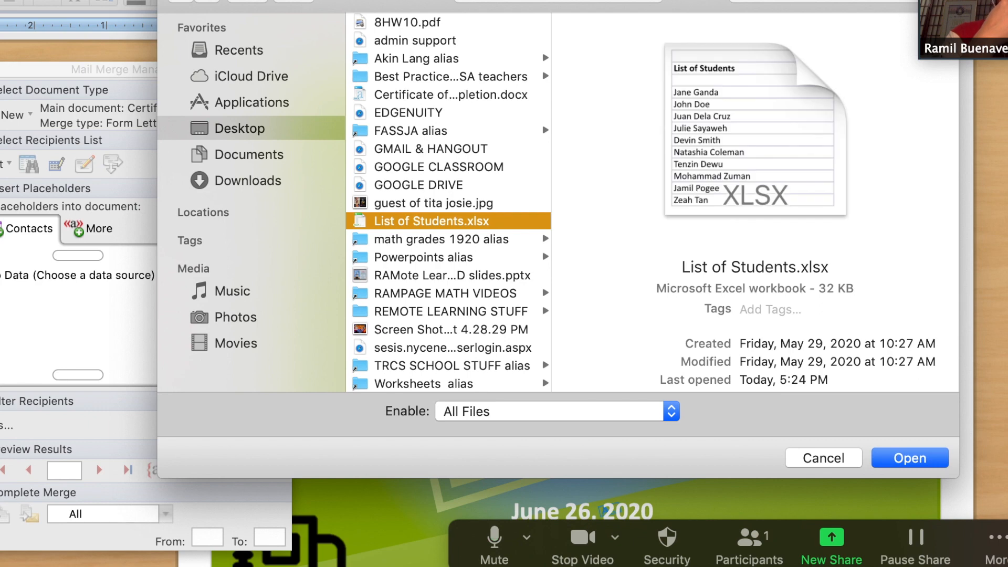
pyautogui.click(918, 460)
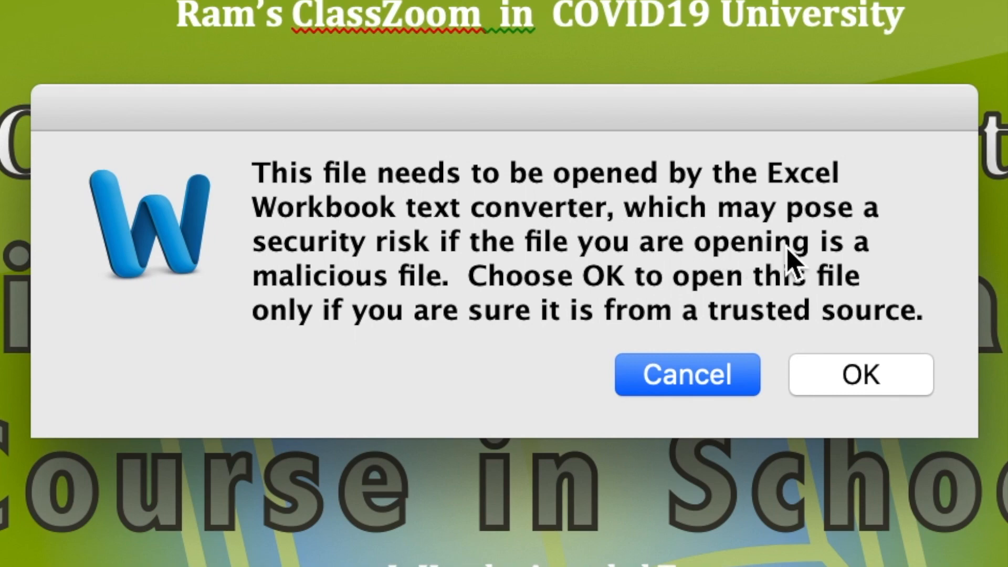
pyautogui.click(835, 368)
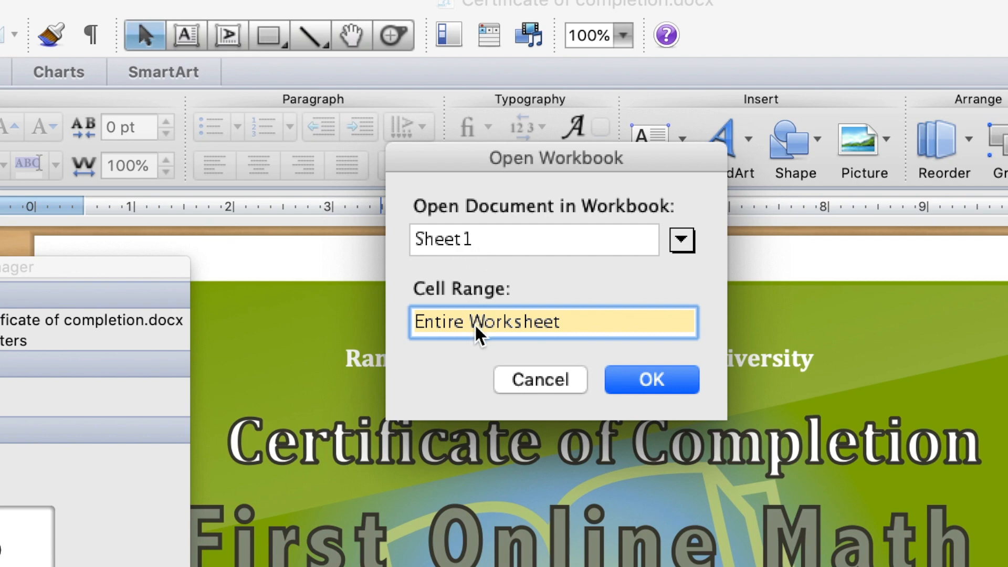
pyautogui.click(626, 379)
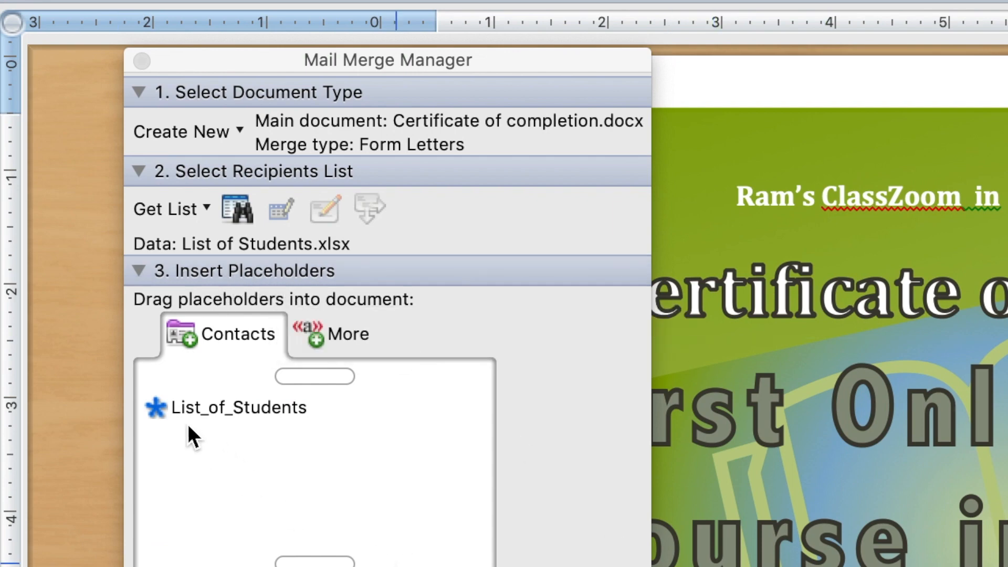
# Replace the [Recipient Name] text on the certificate with the List_of_Students merge placeholder.
pyautogui.click(169, 407)
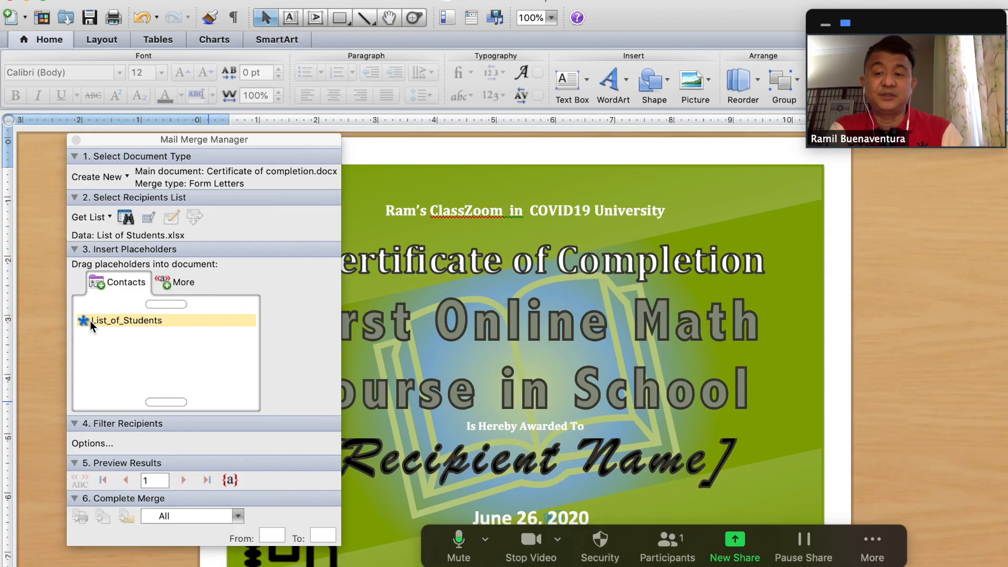
pyautogui.moveTo(90, 320); pyautogui.dragTo(503, 458)
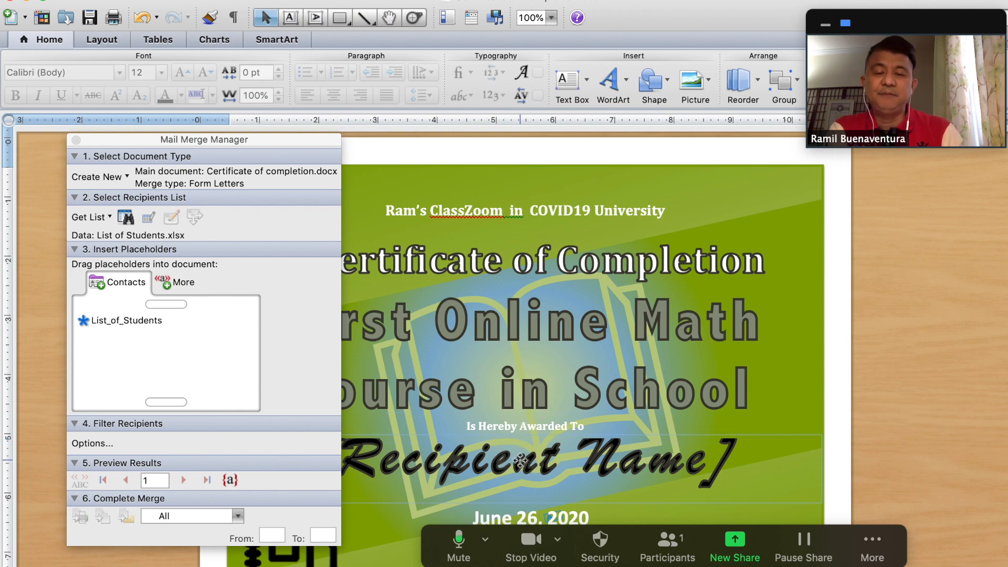
pyautogui.click(517, 461)
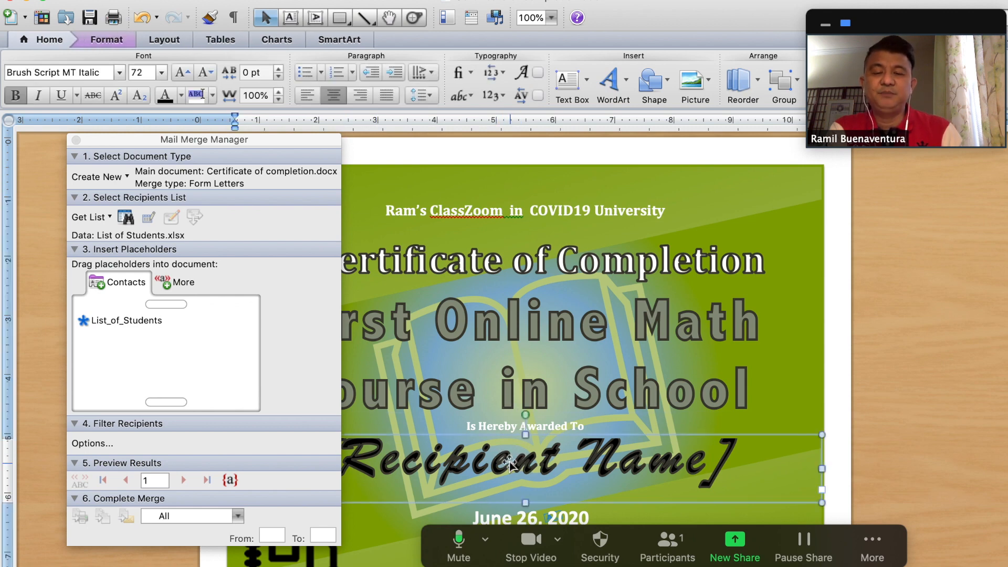
pyautogui.press('BackSpace')
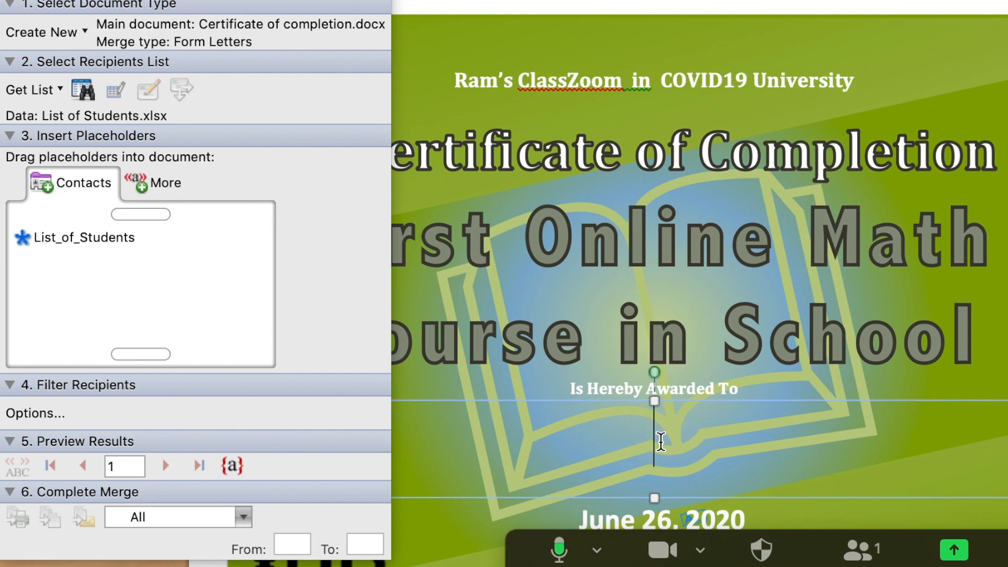
pyautogui.click(21, 239)
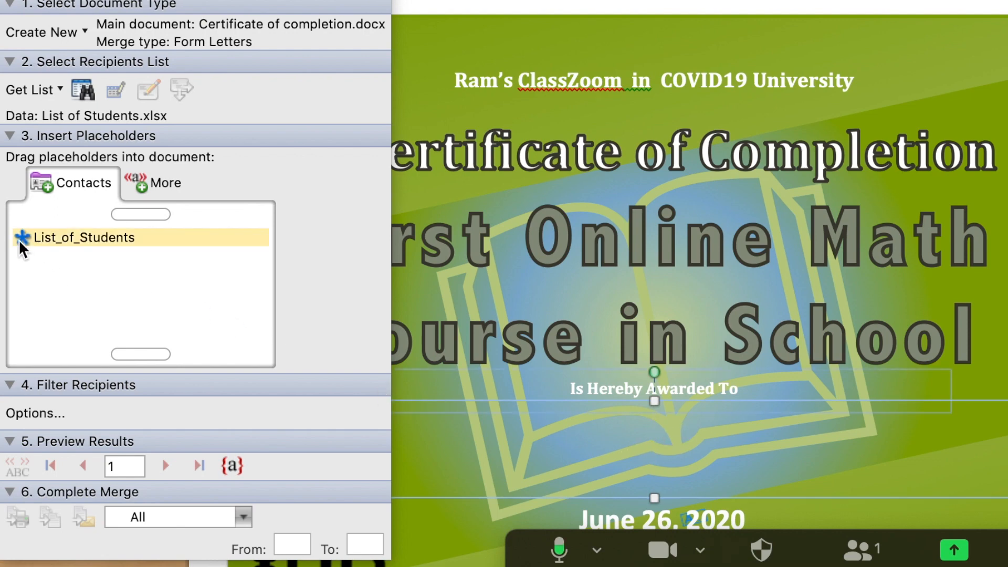
pyautogui.moveTo(20, 240); pyautogui.dragTo(619, 425)
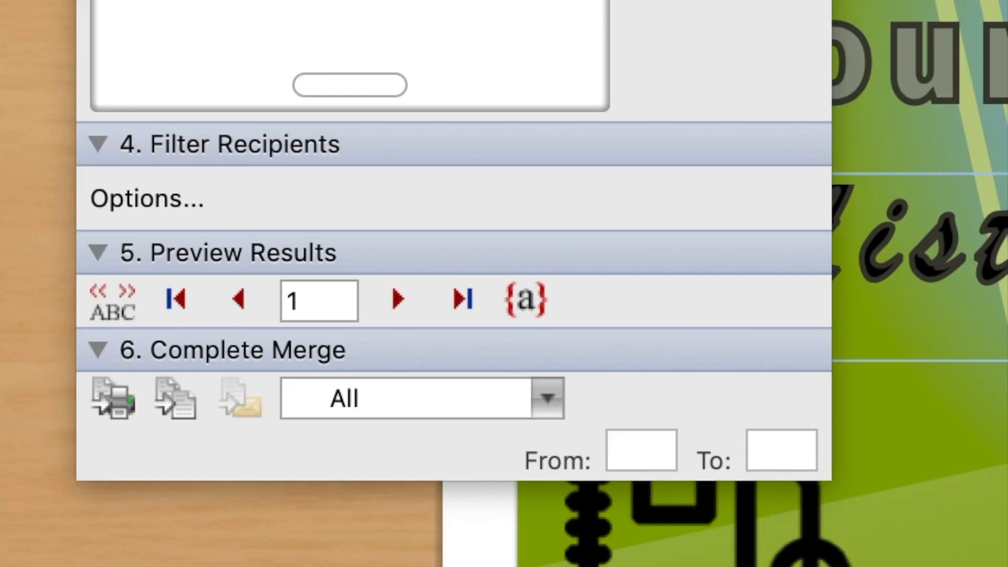
# Collapse the Filter Recipients and Preview Results sections and merge all records into a new document.
pyautogui.click(98, 144)
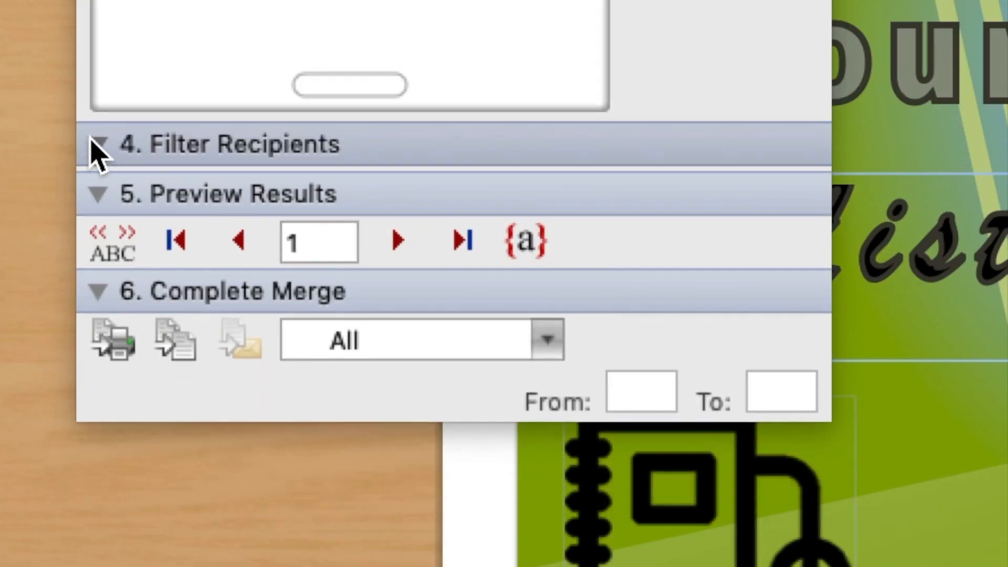
pyautogui.click(103, 189)
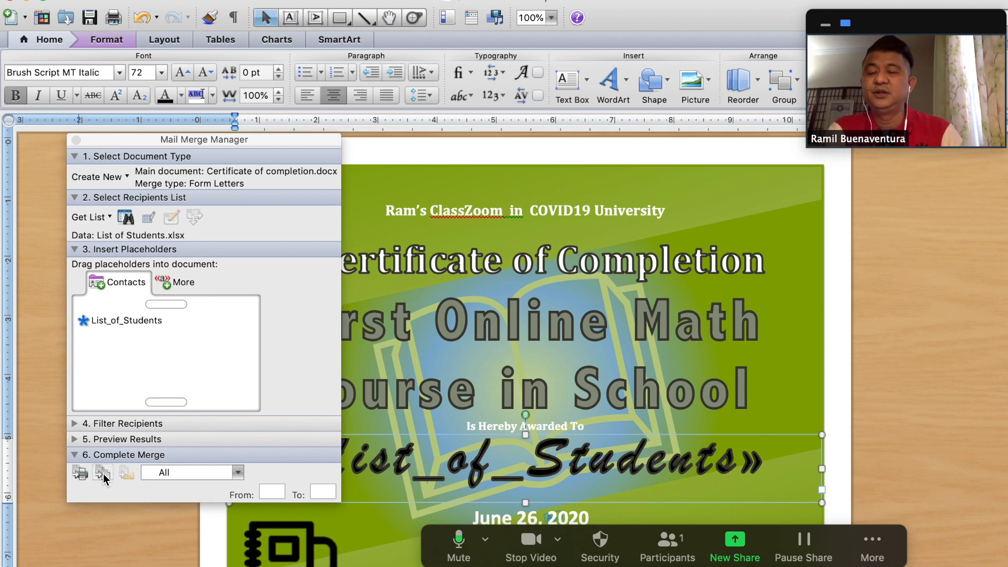
pyautogui.click(103, 476)
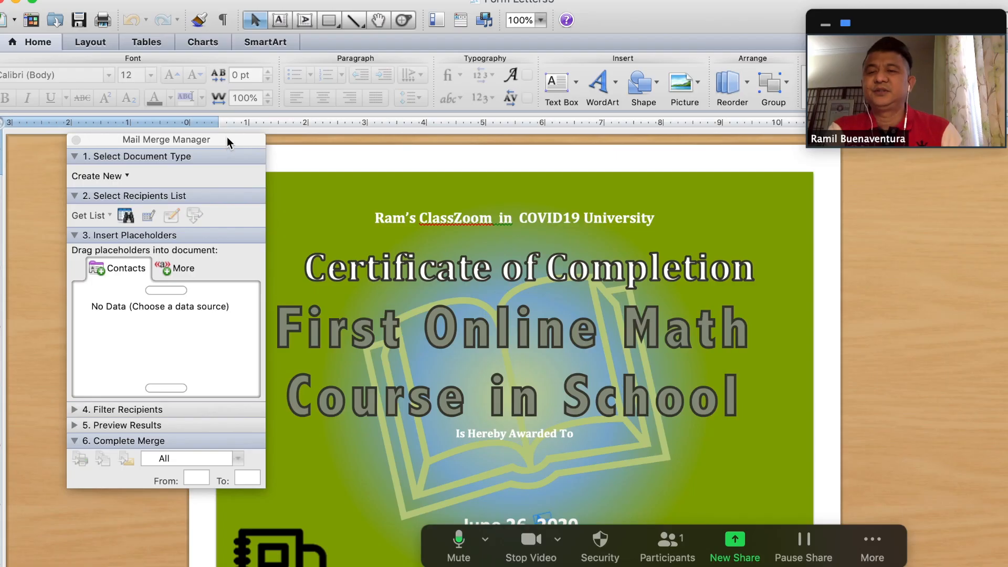
# Move the Mail Merge Manager clear of the page and check the recipient names on the merged certificates.
pyautogui.moveTo(226, 141); pyautogui.dragTo(188, 163)
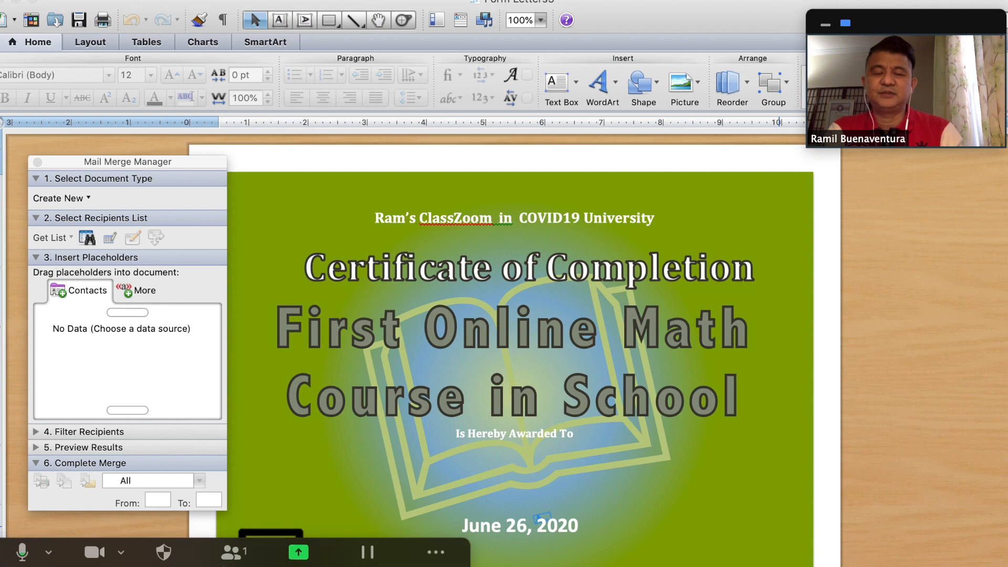
pyautogui.scroll(-5, 934, 461)
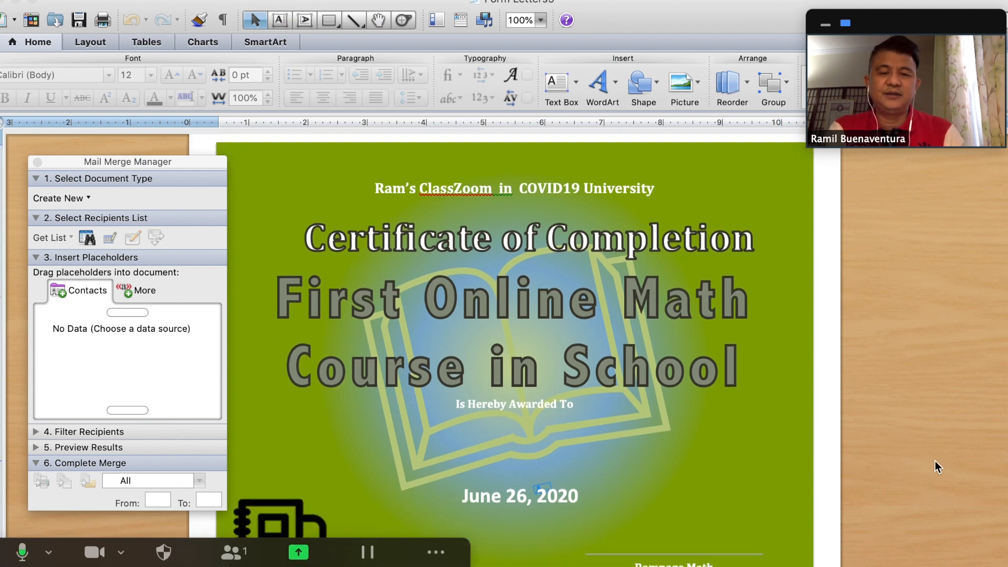
pyautogui.scroll(-15, 934, 461)
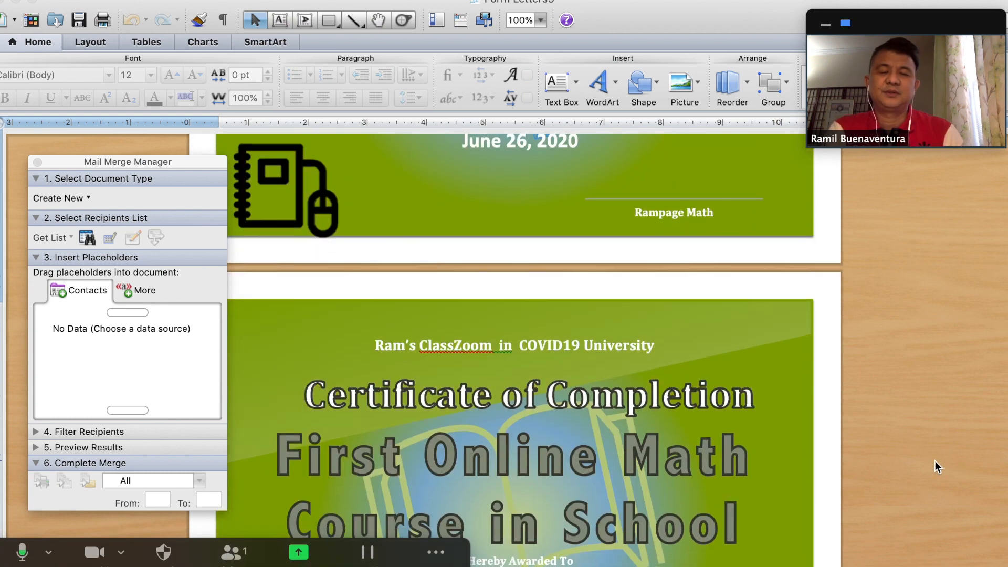
pyautogui.scroll(-6, 934, 461)
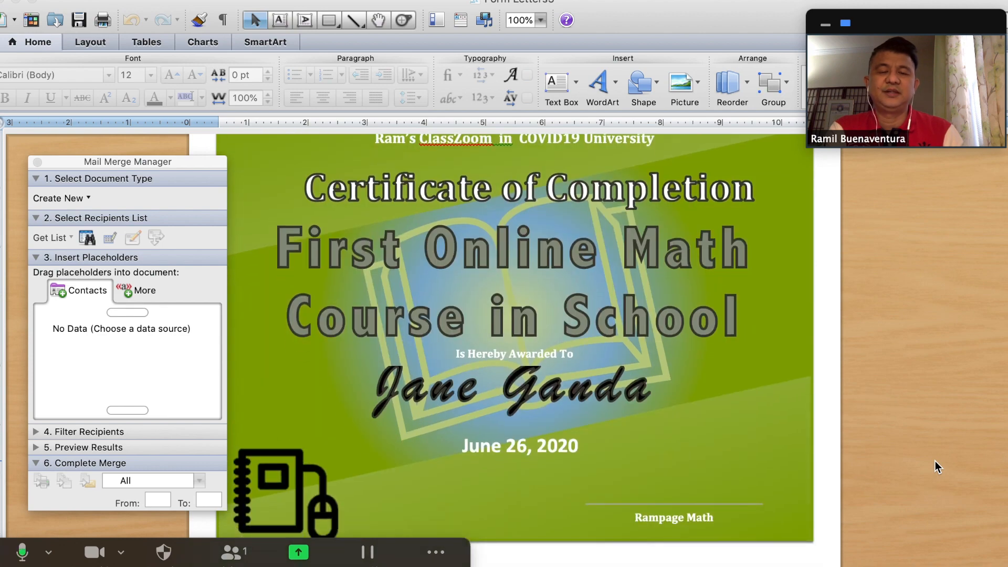
pyautogui.scroll(-15, 934, 461)
pyautogui.scroll(-15, 935, 463)
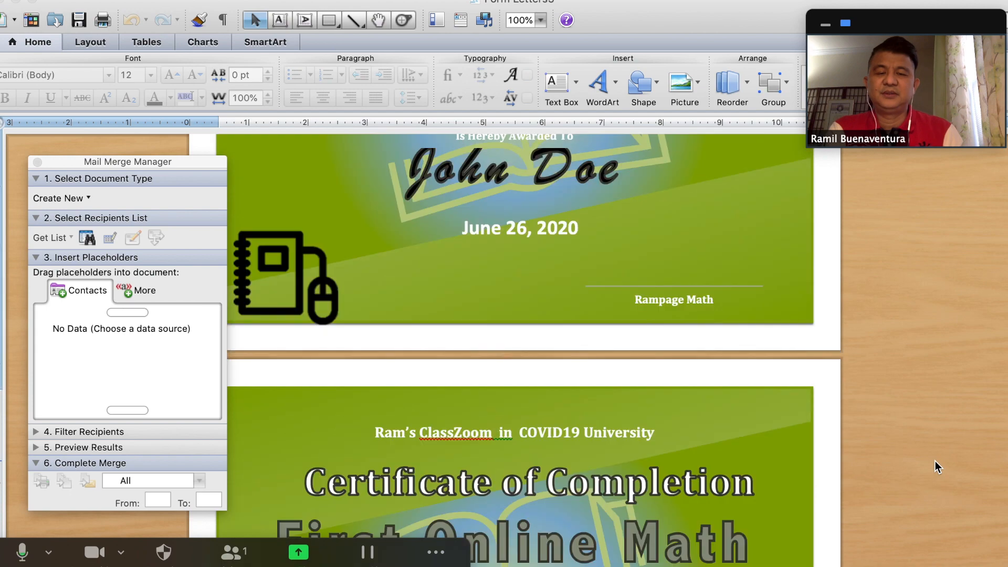
pyautogui.scroll(-20, 934, 461)
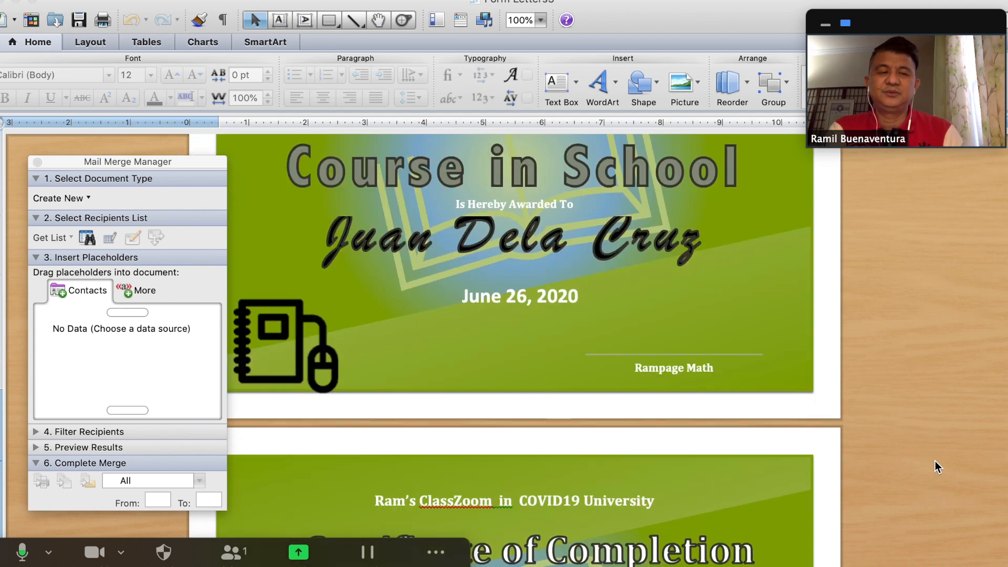
pyautogui.scroll(-8, 934, 461)
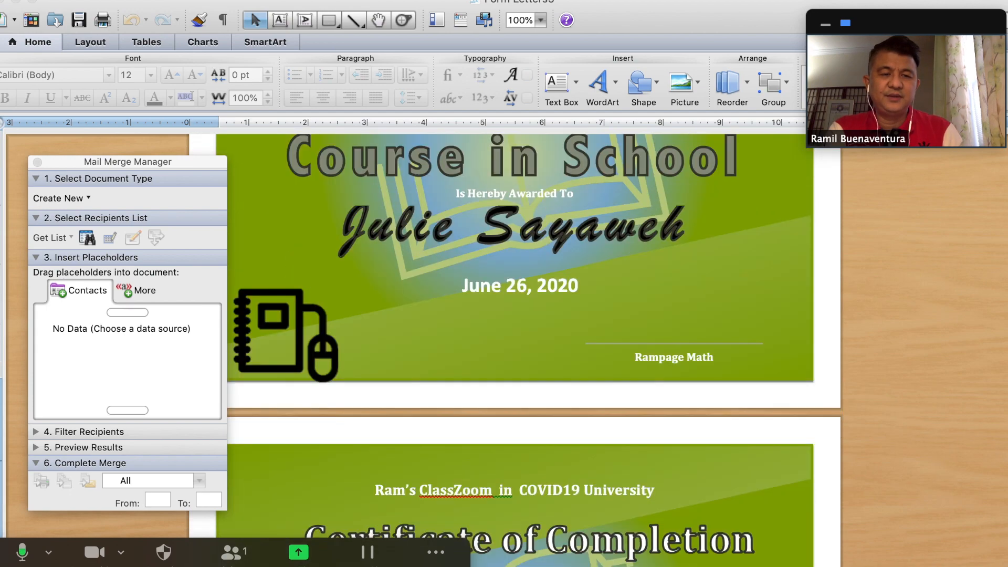
pyautogui.scroll(-3, 934, 461)
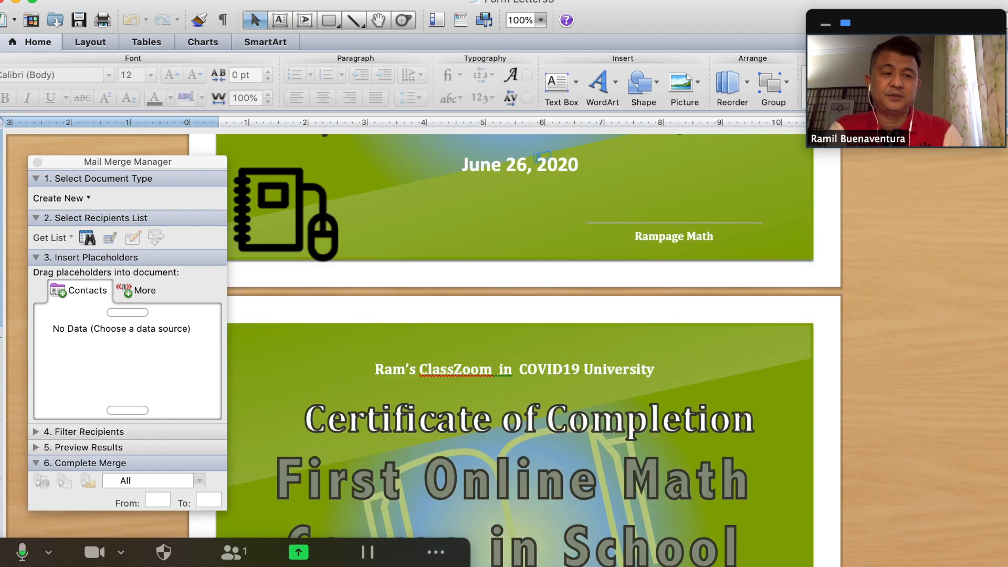
pyautogui.scroll(-4, 888, 379)
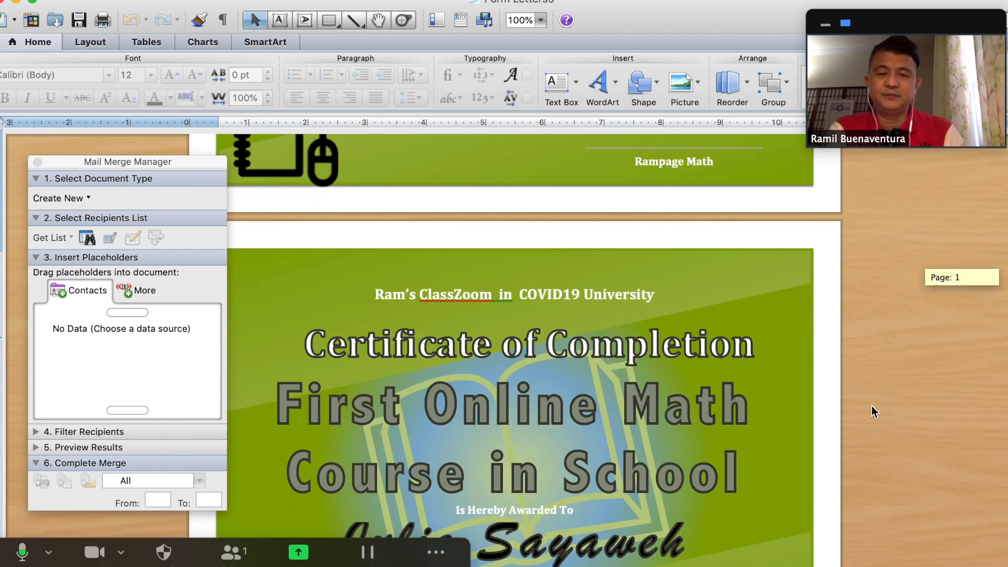
# Review the remaining merged certificates page by page to verify that each one carries a different student's name.
pyautogui.scroll(-15, 872, 411)
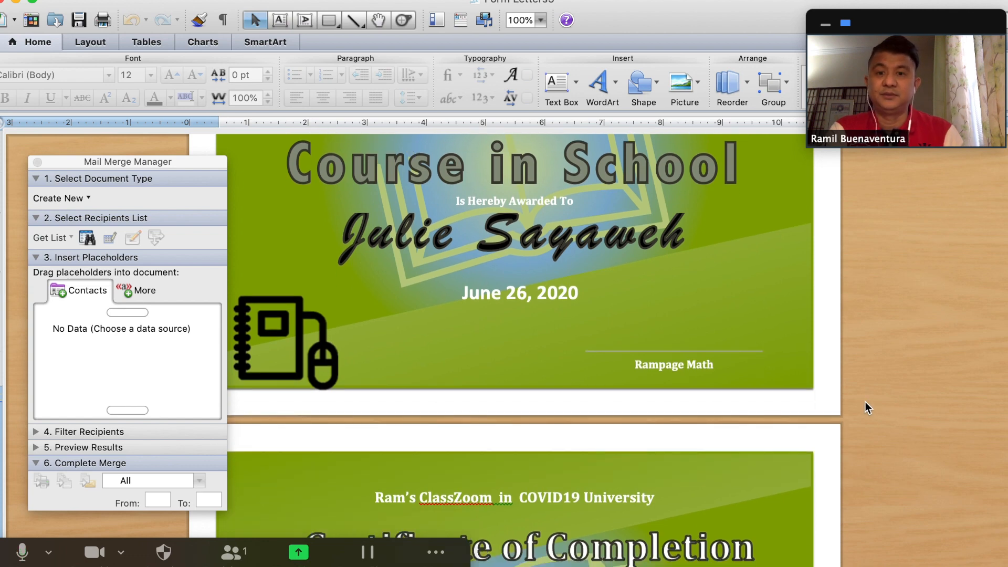
pyautogui.scroll(-7, 865, 402)
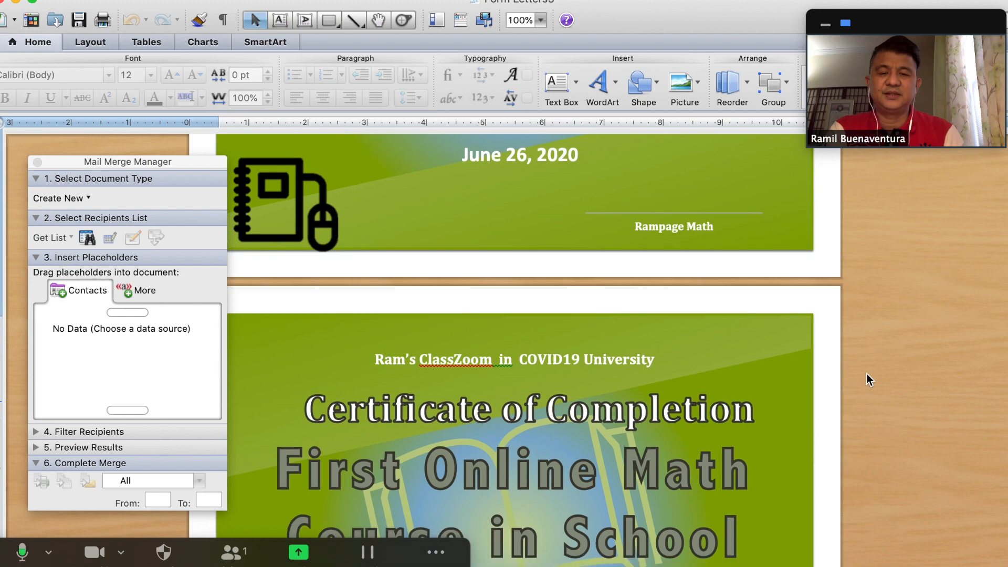
pyautogui.scroll(-10, 867, 375)
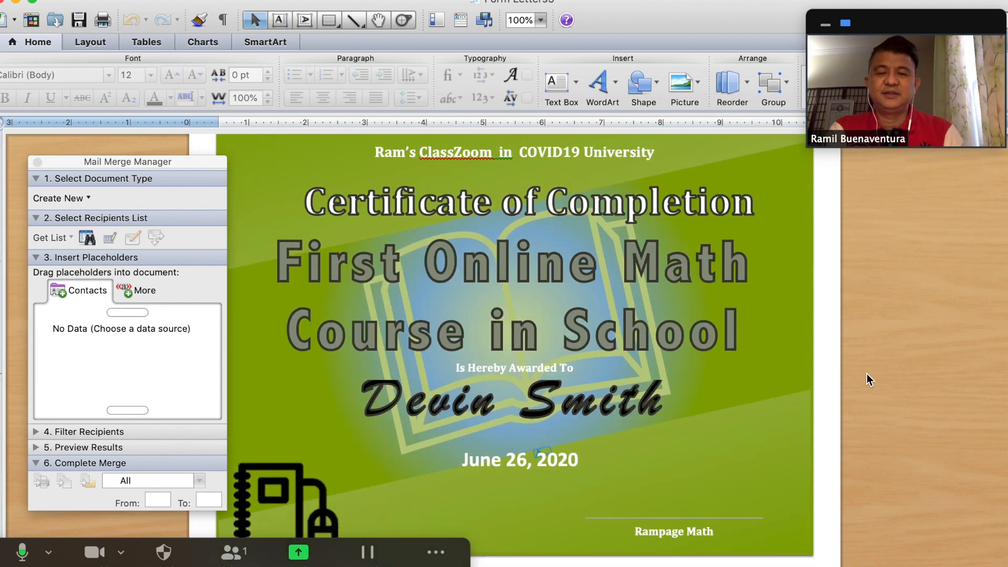
pyautogui.scroll(-9, 867, 374)
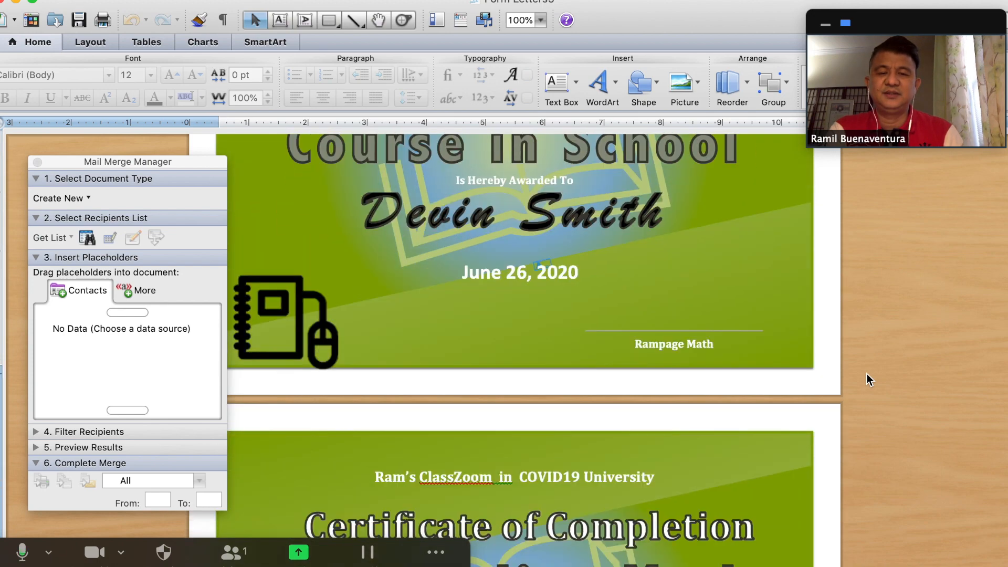
pyautogui.scroll(-20, 867, 373)
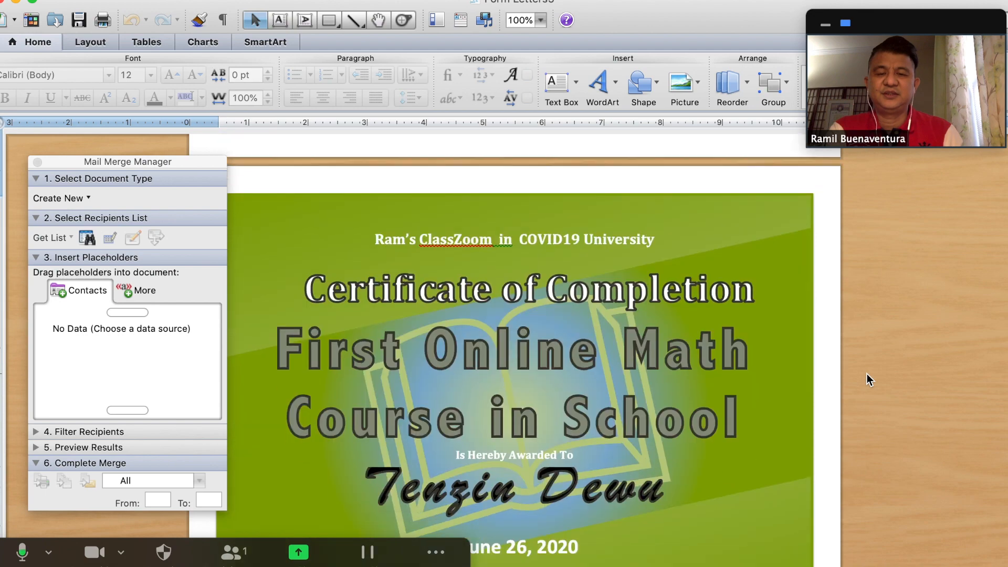
pyautogui.scroll(-11, 867, 374)
pyautogui.scroll(-5, 866, 374)
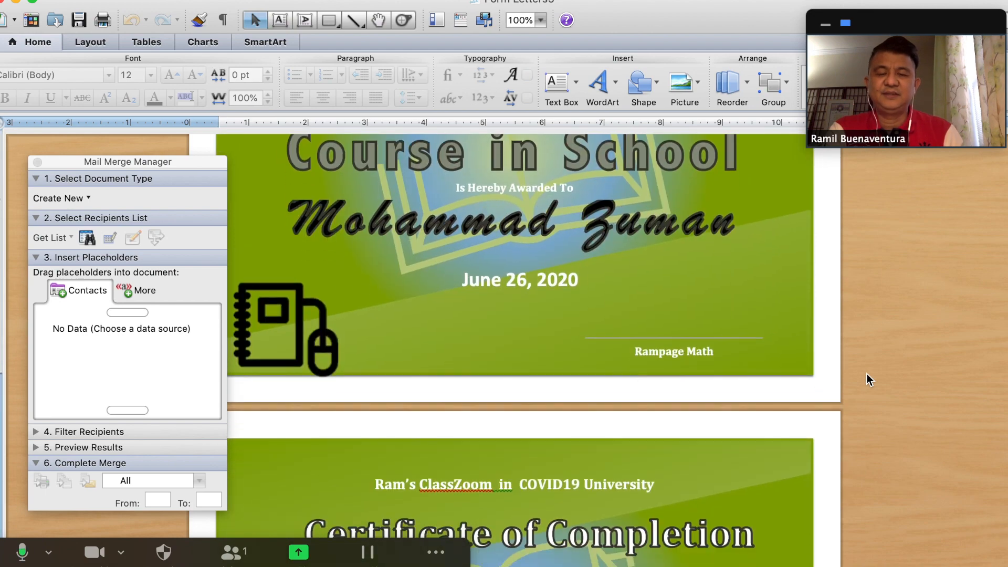
pyautogui.scroll(-5, 867, 374)
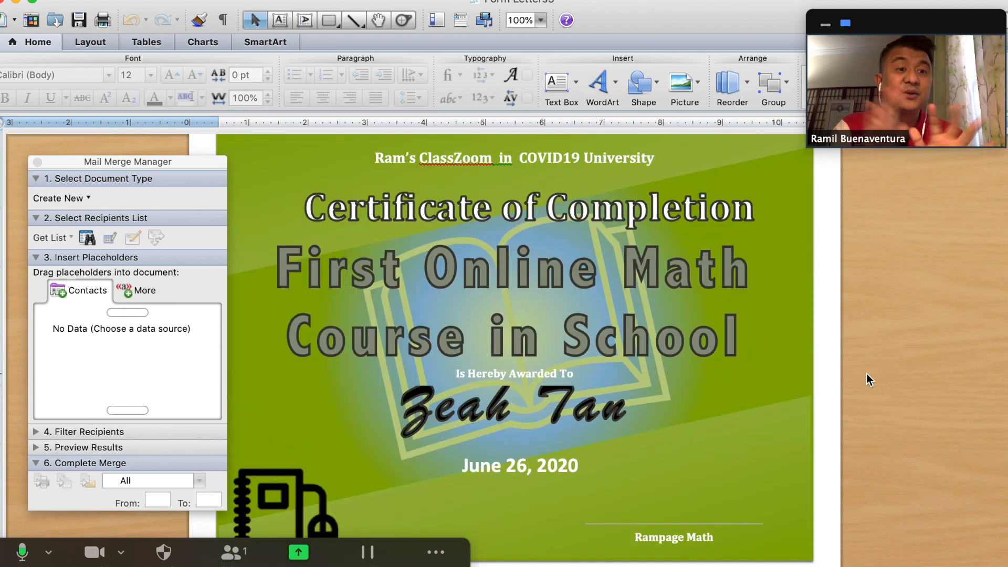
pyautogui.scroll(-5, 867, 374)
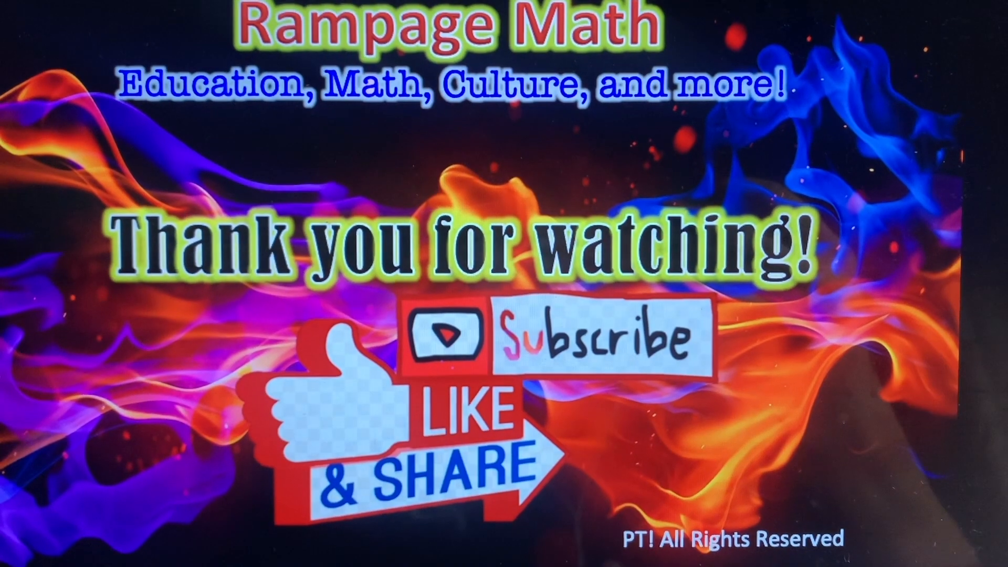